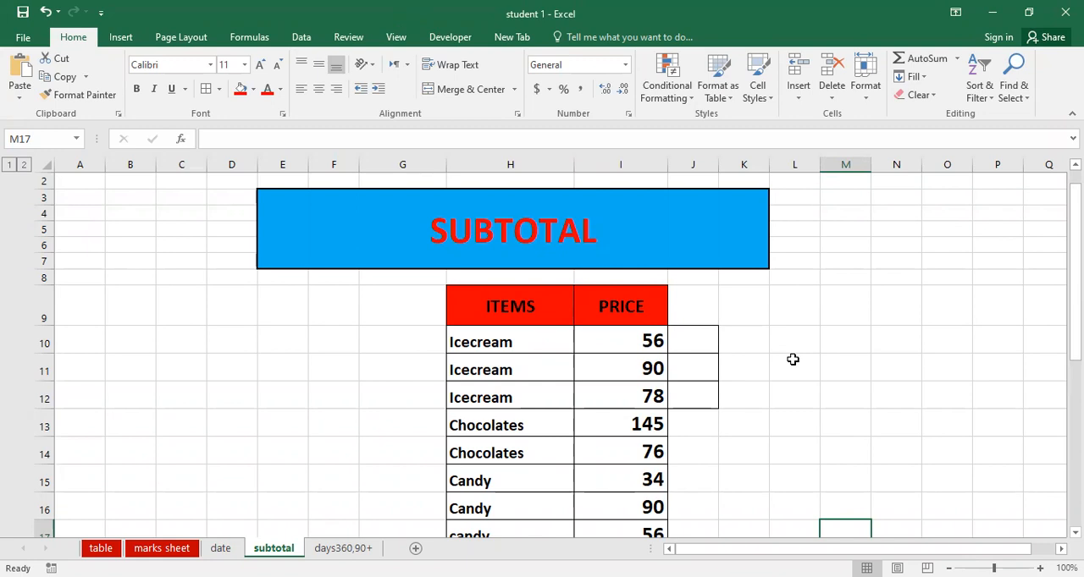
Try an AutoSum total of the PRICE values in I18, and undo it
scroll(535, 280, "down", 1)
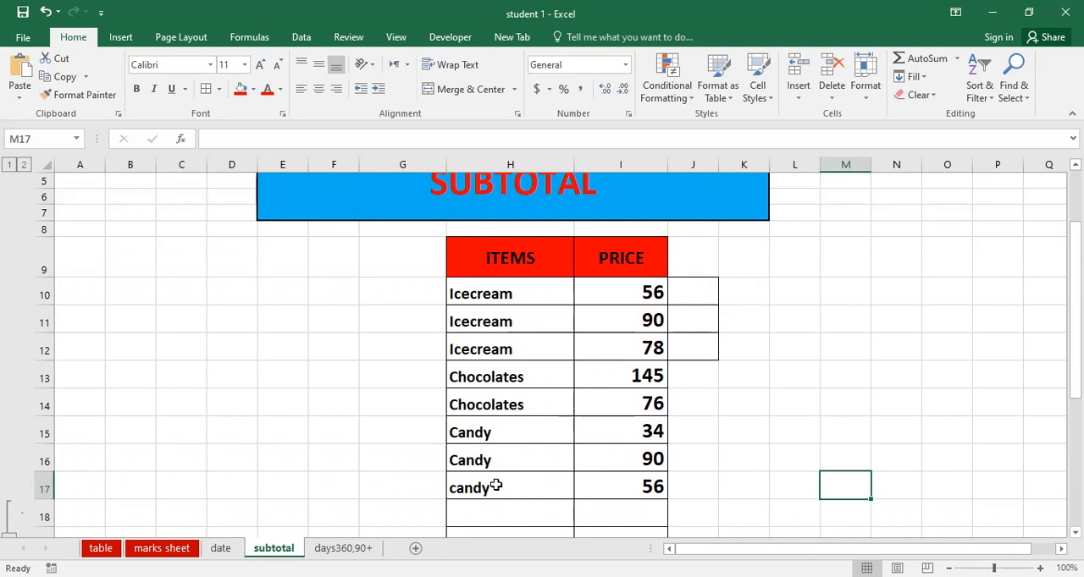
left_click_drag(605, 293, 604, 502)
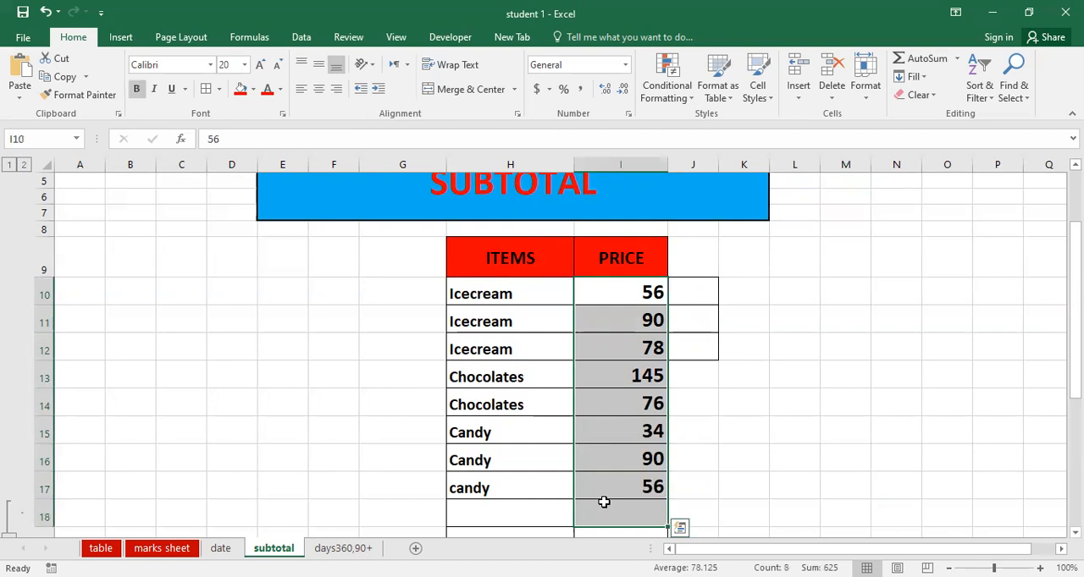
key("alt+equal")
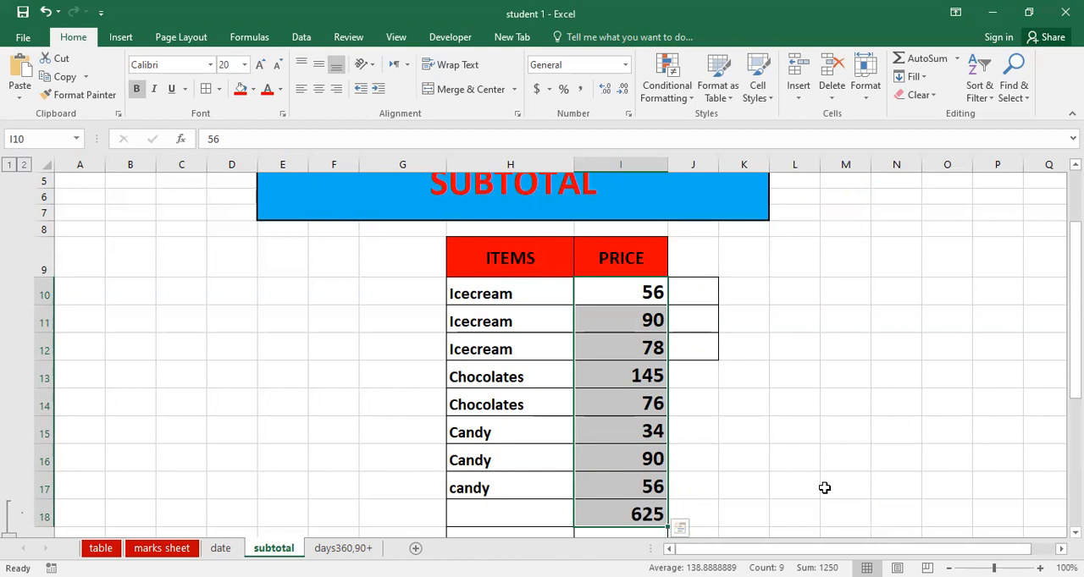
key("ctrl+z")
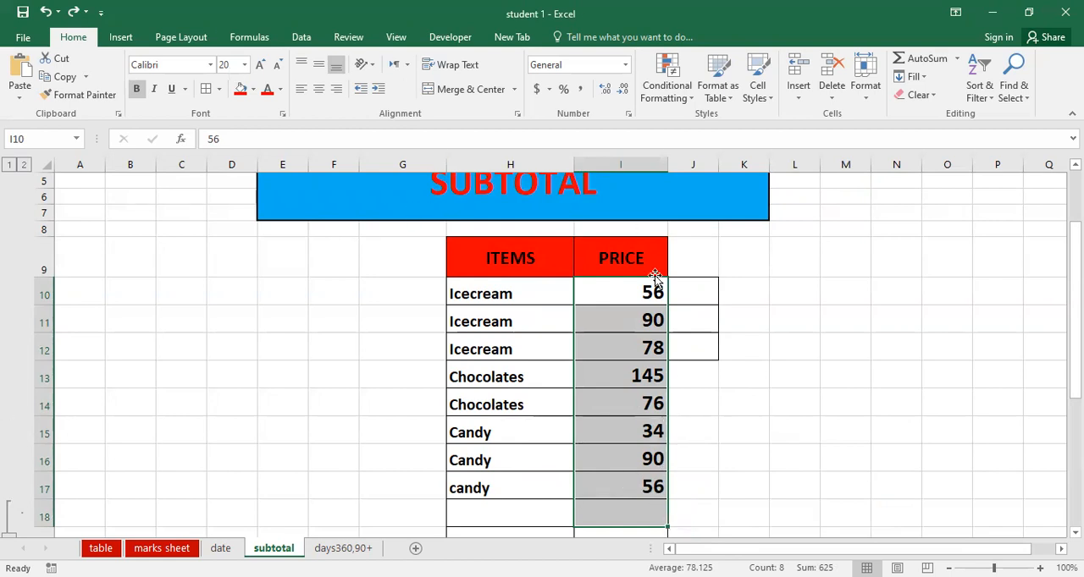
Add subtotals to H9:I17 at each change in ITEMS, using the Sum function on PRICE with the summary below the data
left_click_drag(495, 261, 596, 490)
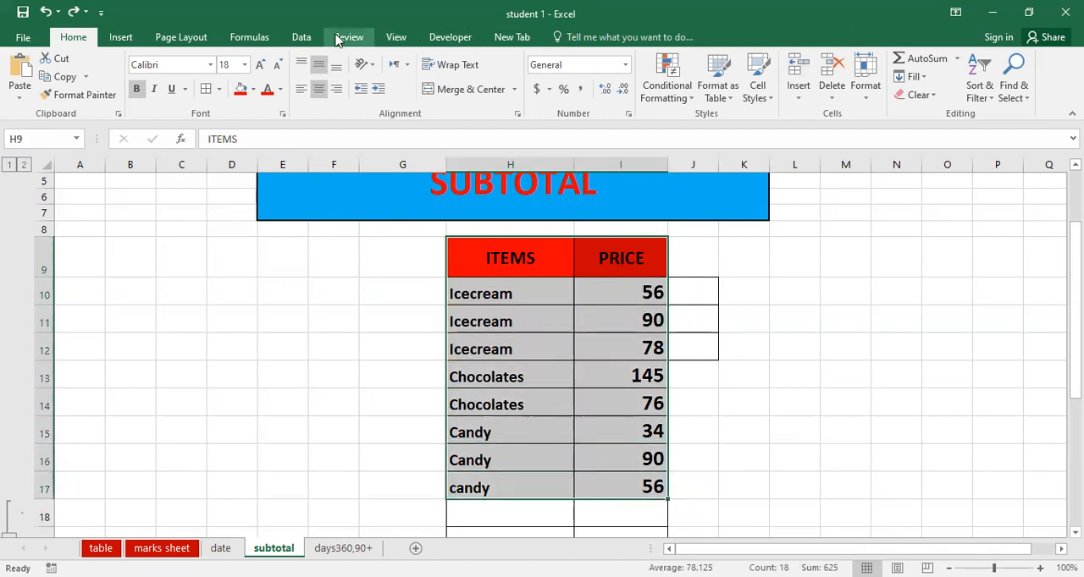
left_click(301, 37)
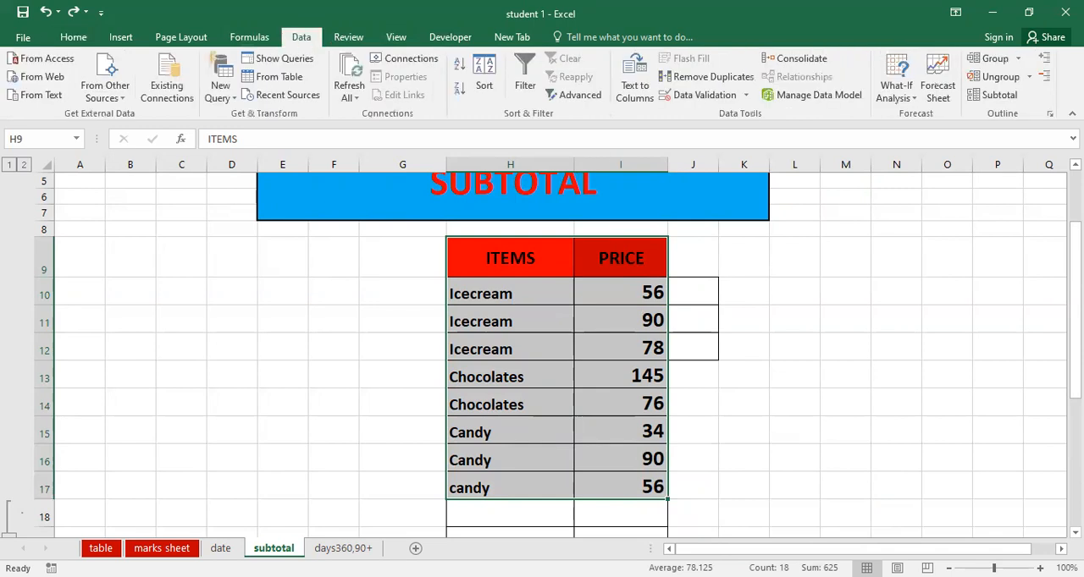
left_click(1003, 96)
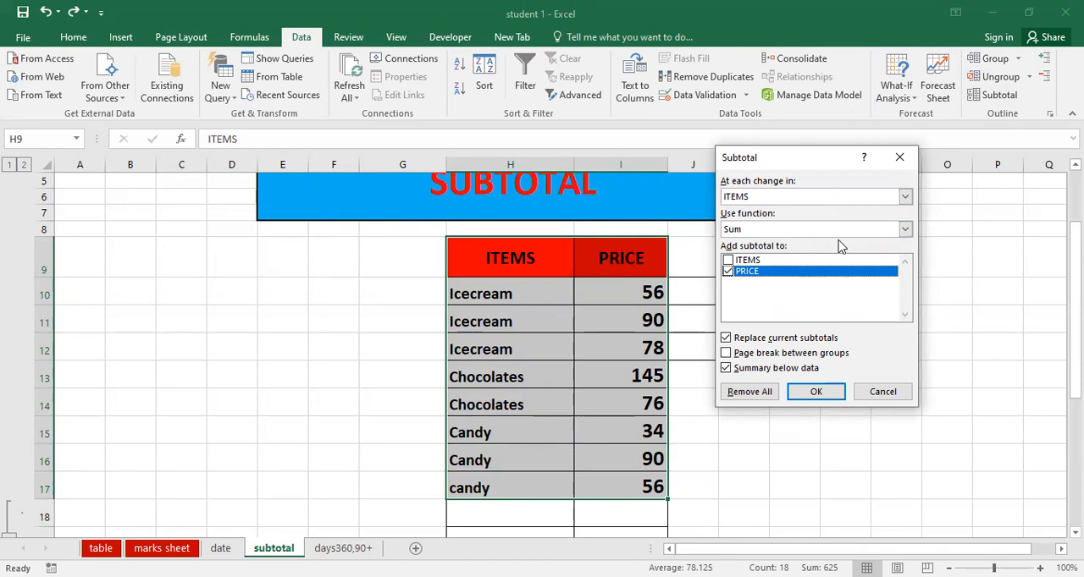
left_click(904, 231)
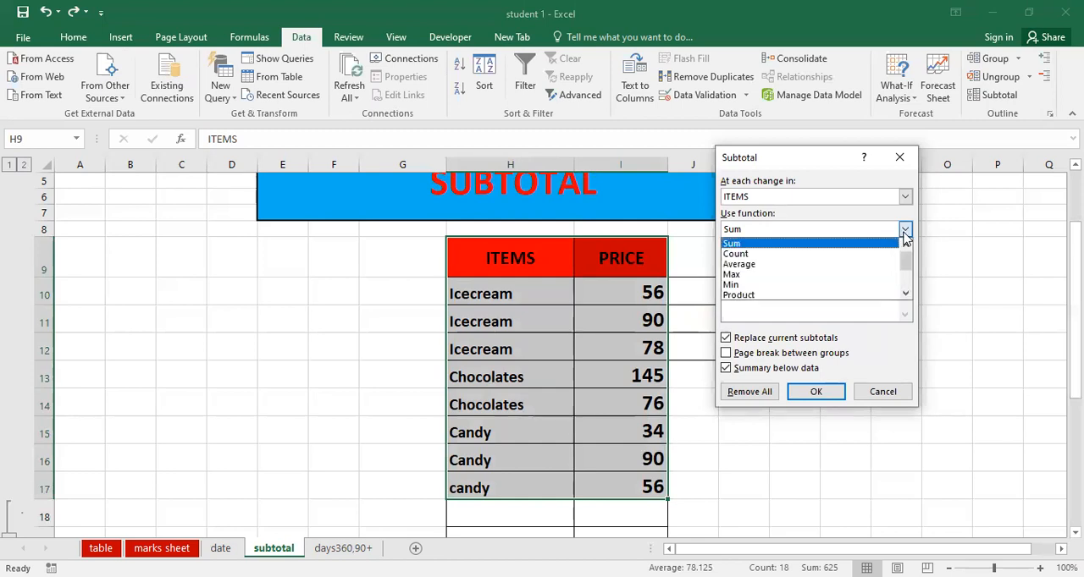
left_click(792, 230)
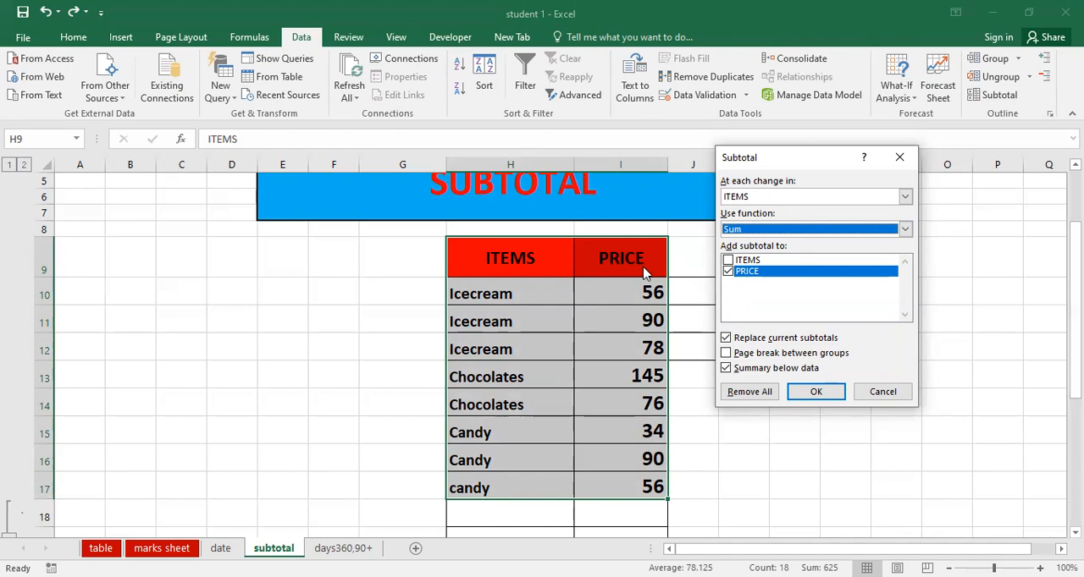
left_click(814, 394)
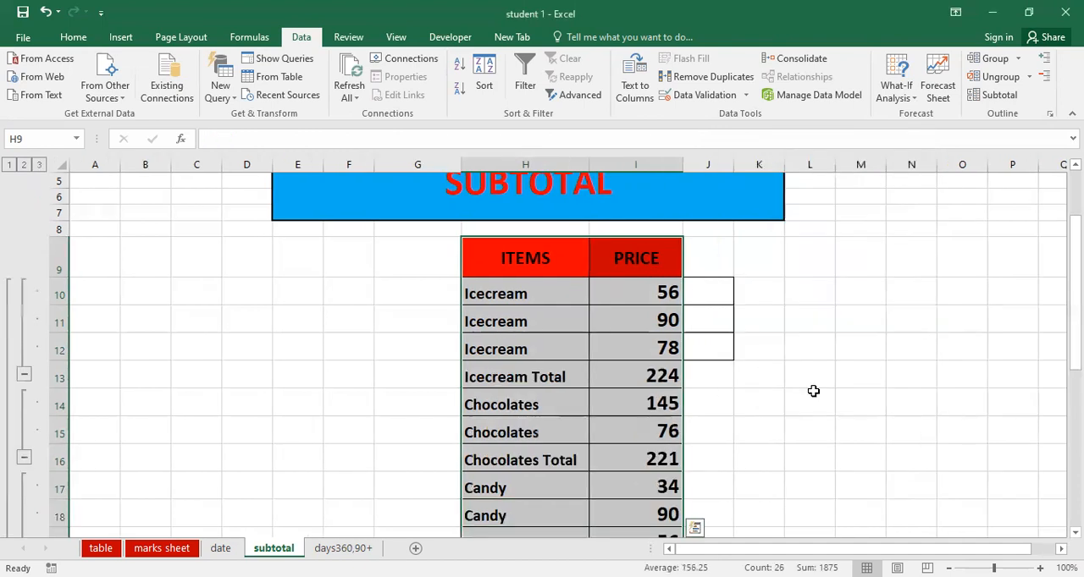
Fill the Icecream Total amount in I13 with the standard orange colour
left_click(604, 377)
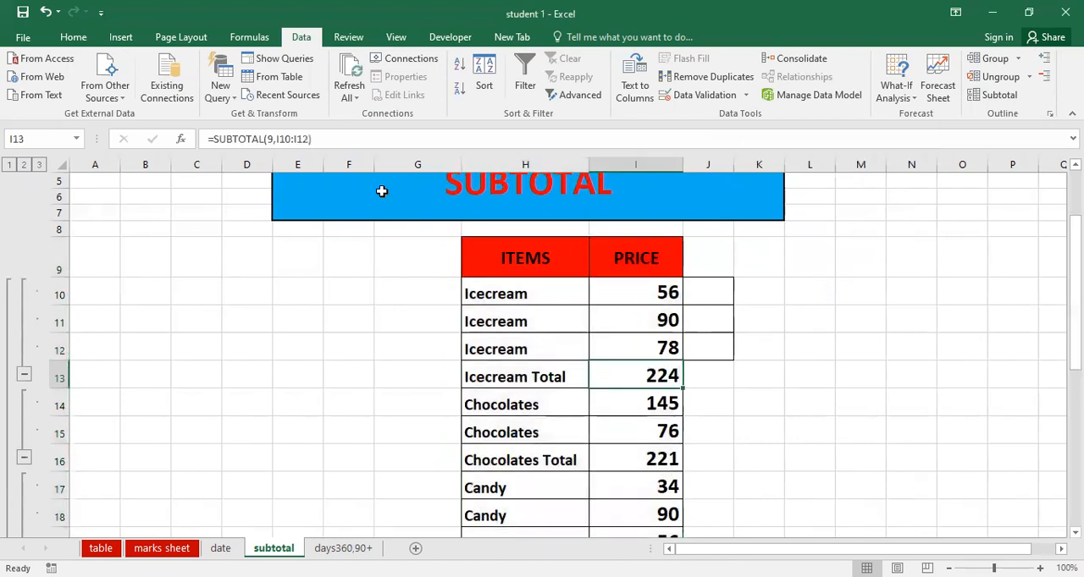
left_click(73, 37)
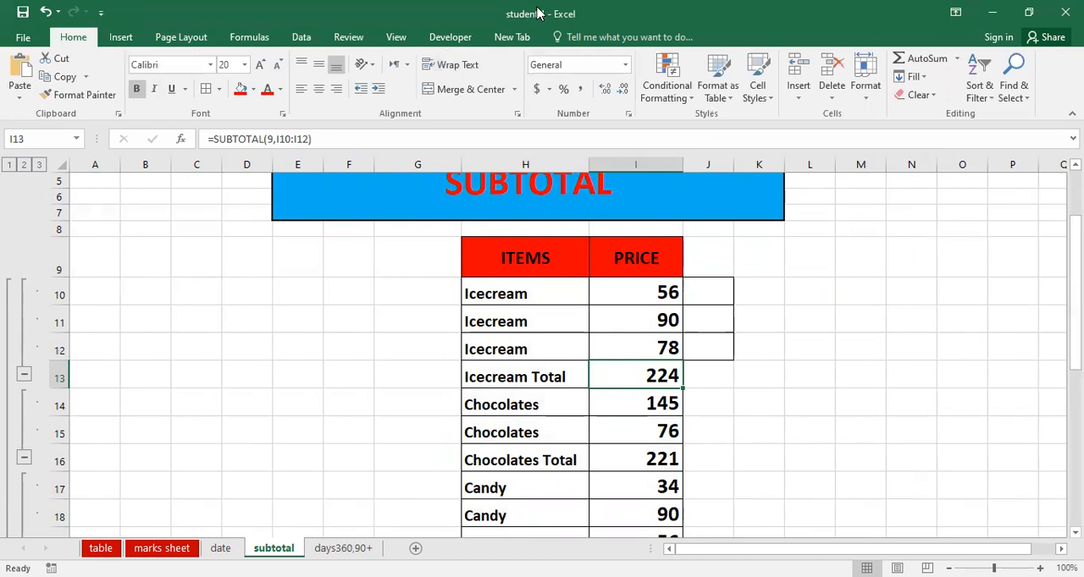
key("alt+Tab")
left_click(268, 223)
left_click(254, 90)
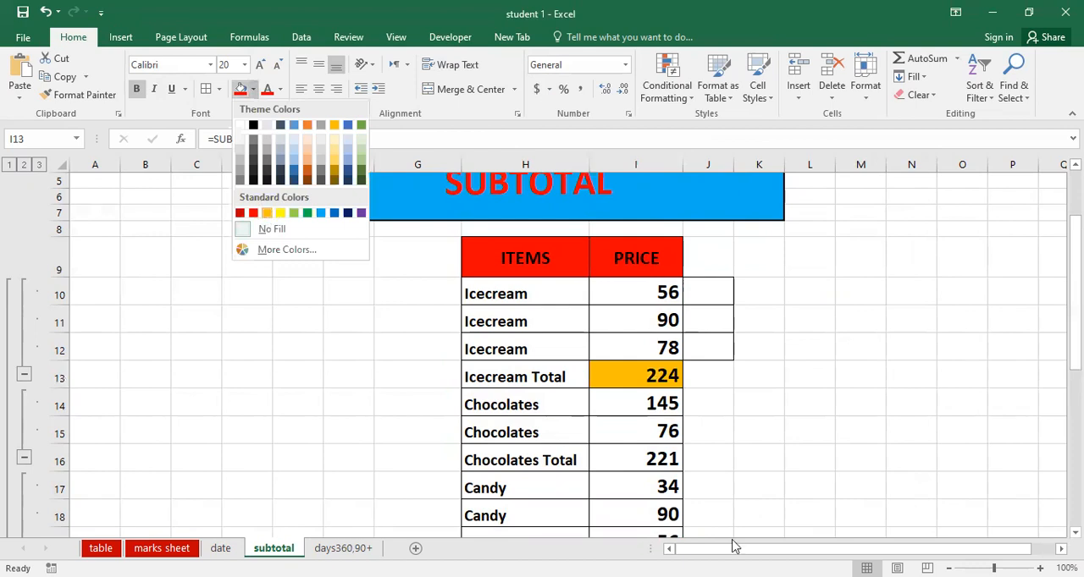
left_click(267, 213)
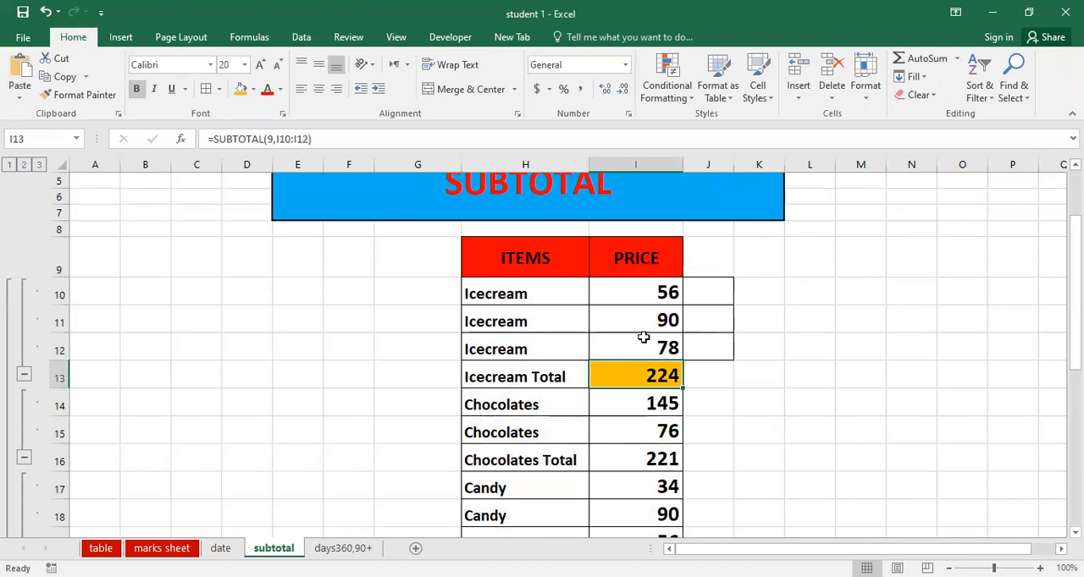
Apply the same orange fill to the Chocolates Total amount, the Candy Total amount and the Grand Total label
scroll(632, 382, "down", 1)
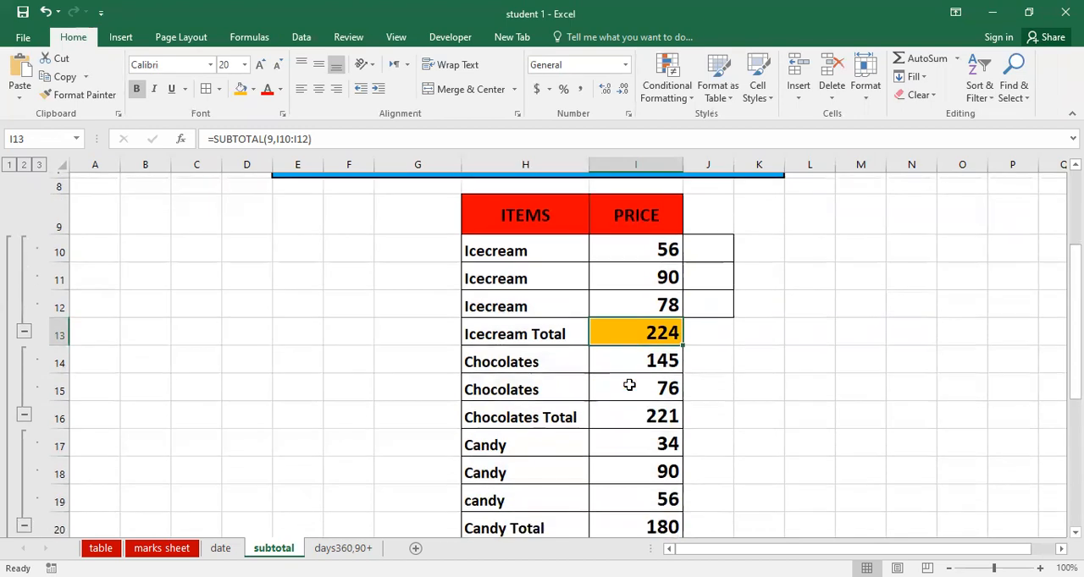
left_click(614, 413)
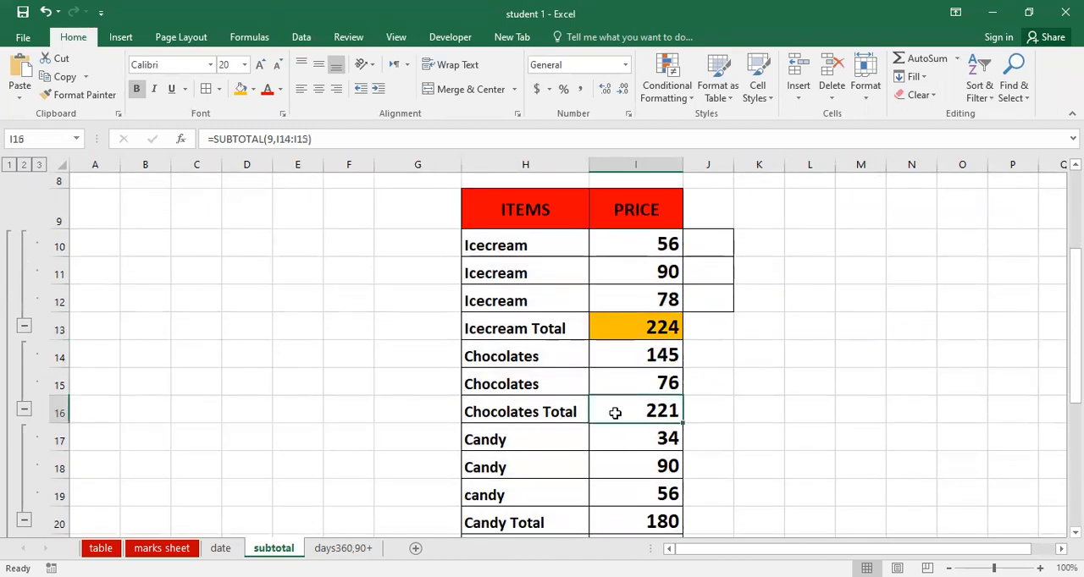
left_click(240, 90)
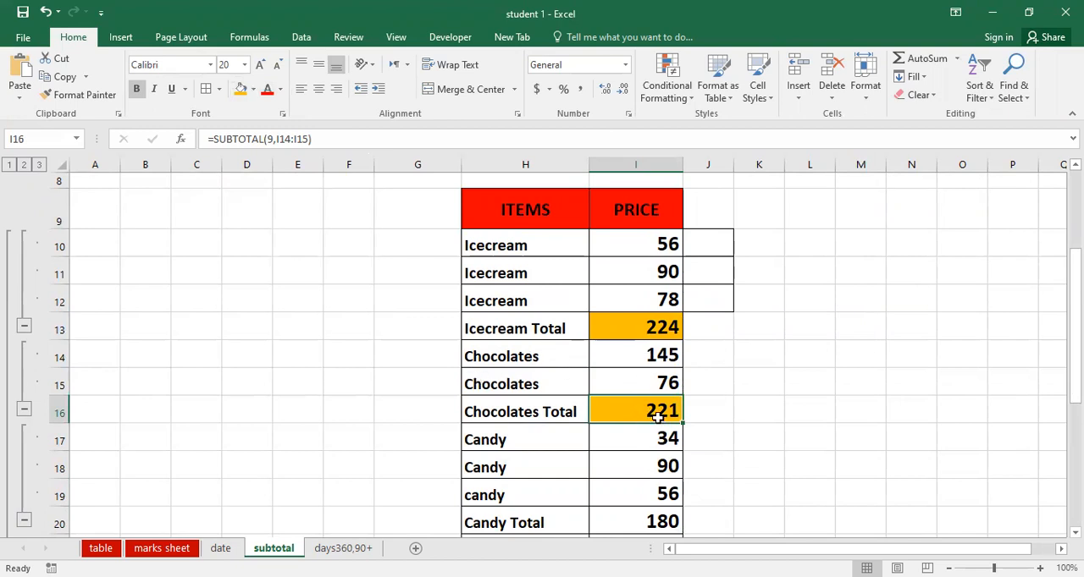
scroll(658, 416, "down", 1)
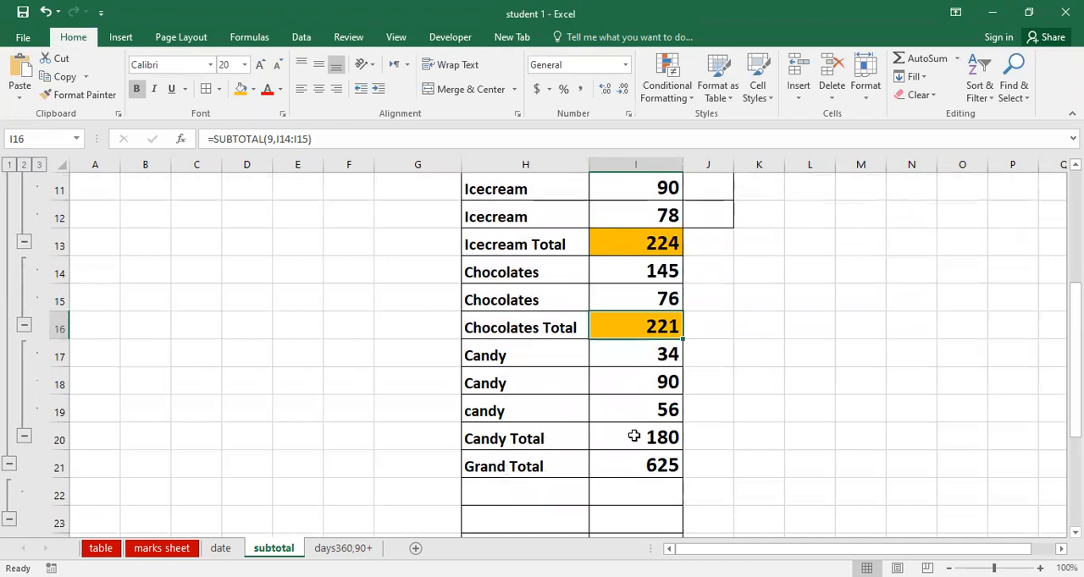
left_click(634, 436)
left_click(240, 89)
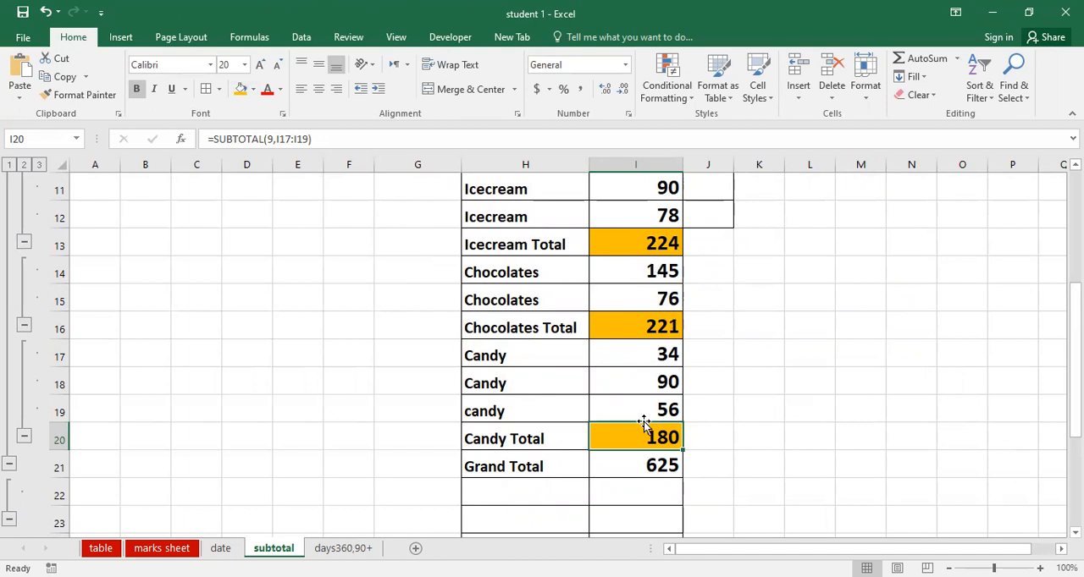
left_click(508, 464)
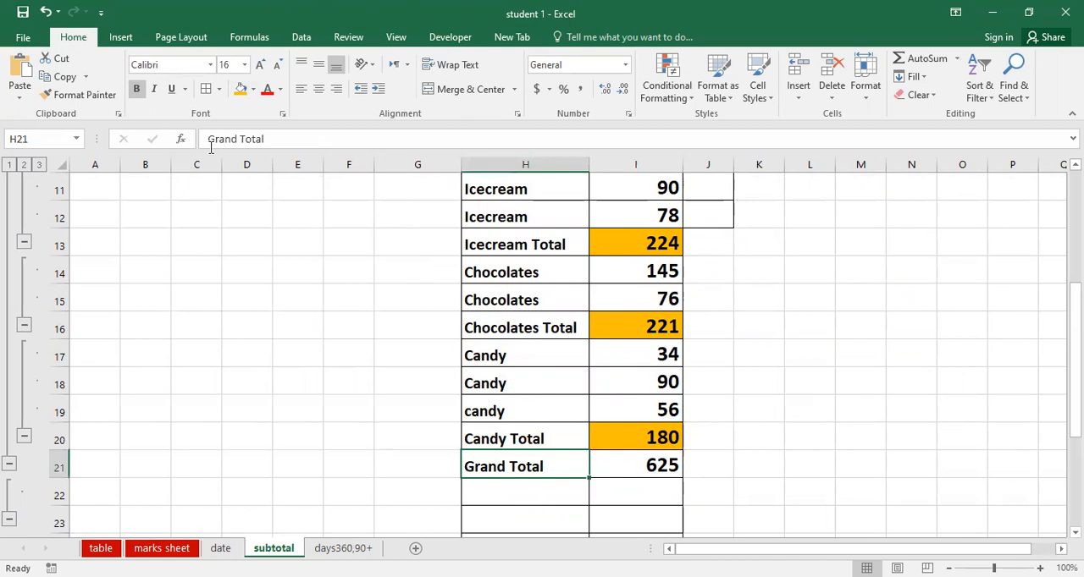
left_click(240, 88)
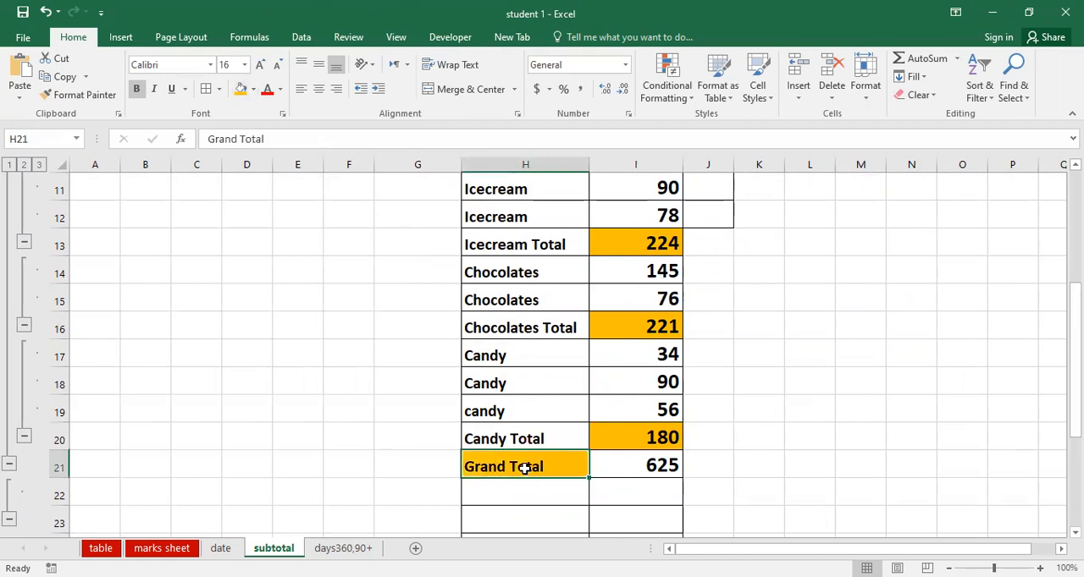
Fill the Grand Total amount in I21 with standard green and enlarge its font by two size steps
left_click(656, 467)
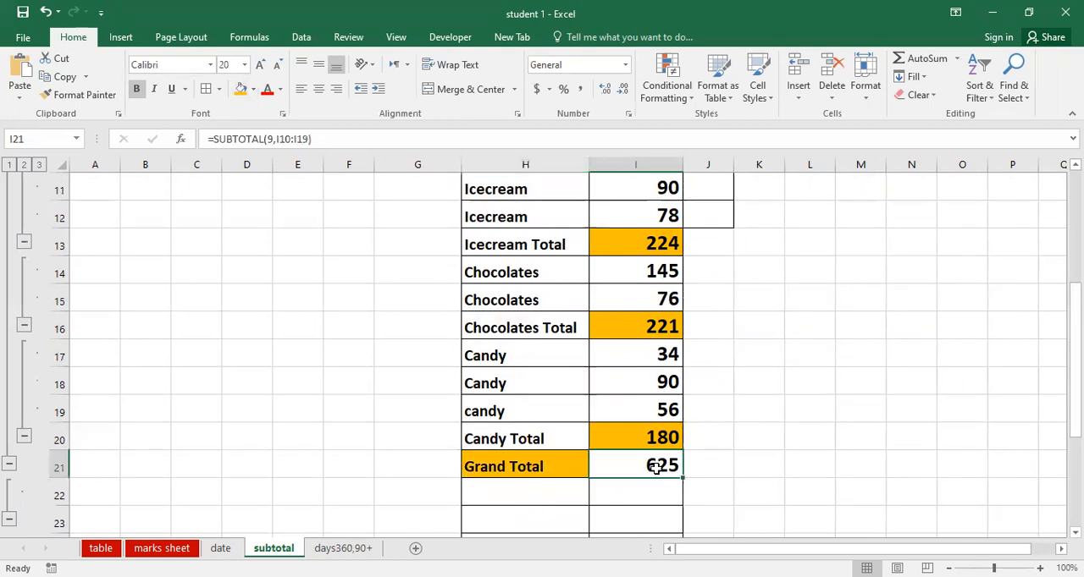
left_click(251, 90)
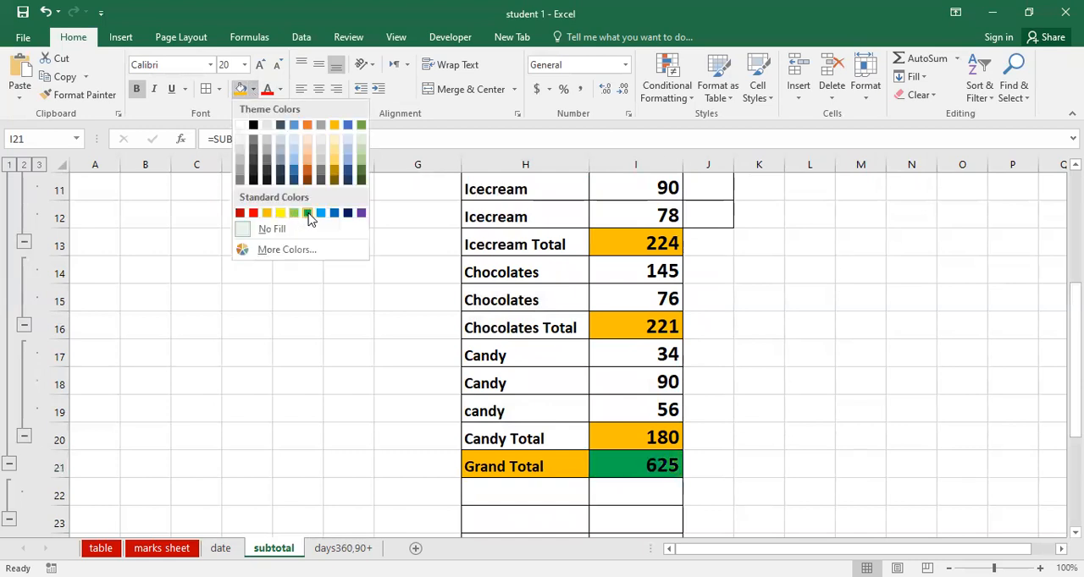
left_click(309, 214)
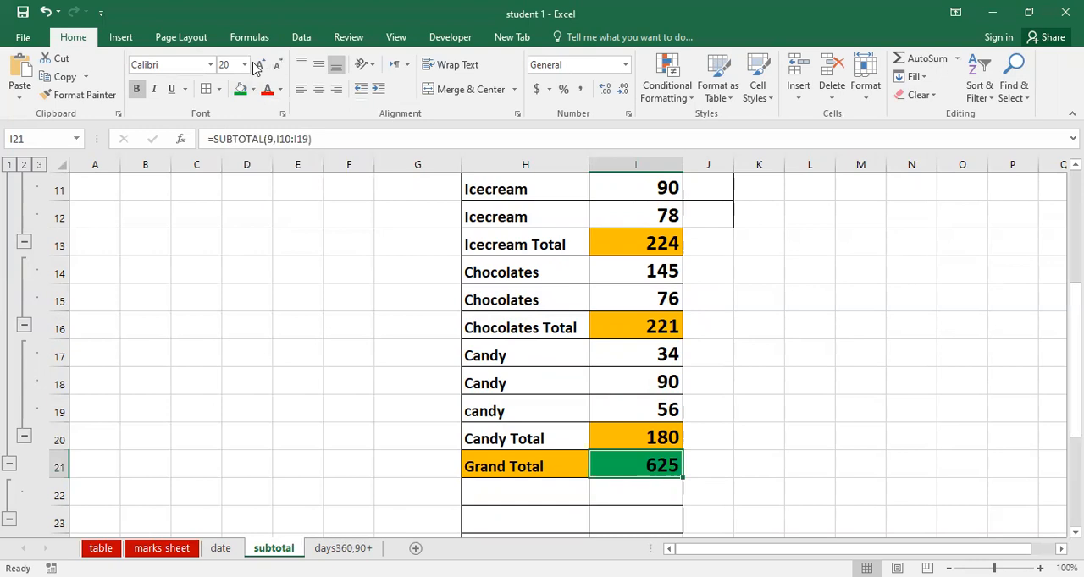
left_click(261, 65)
left_click(261, 65)
left_click(791, 322)
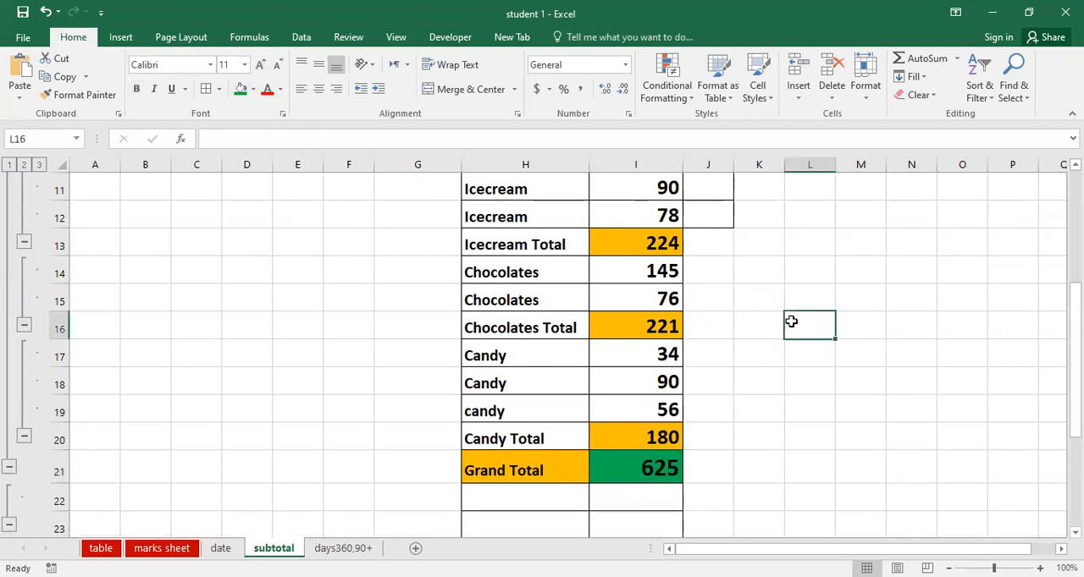
scroll(791, 322, "up", 2)
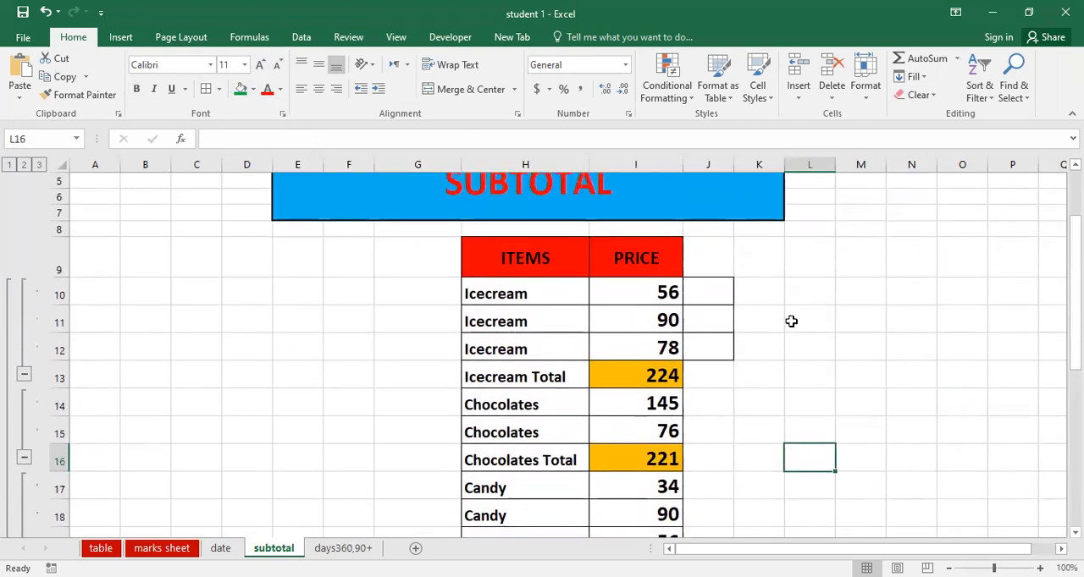
scroll(790, 321, "down", 1)
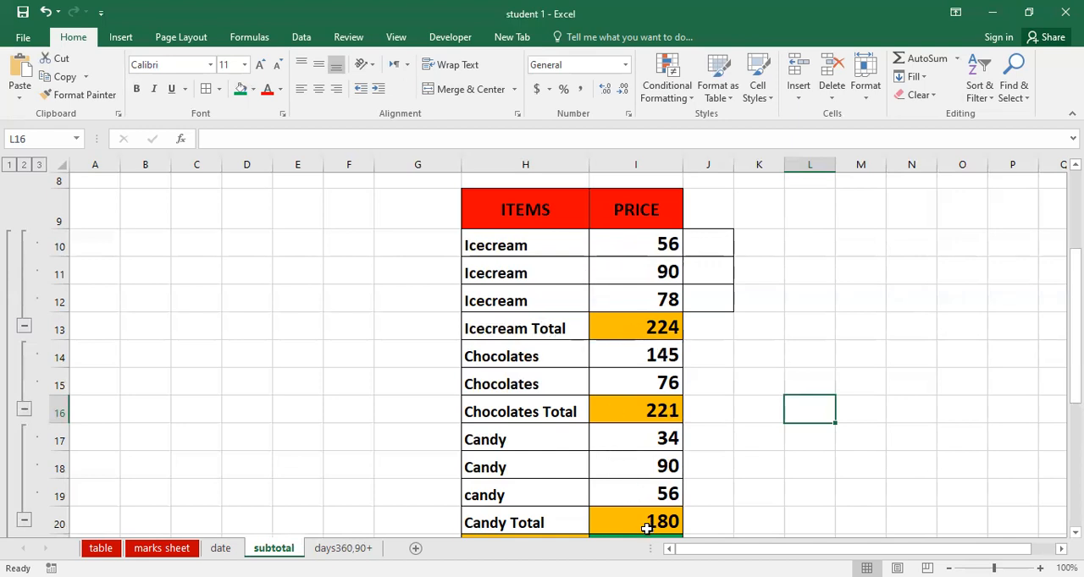
scroll(669, 508, "down", 2)
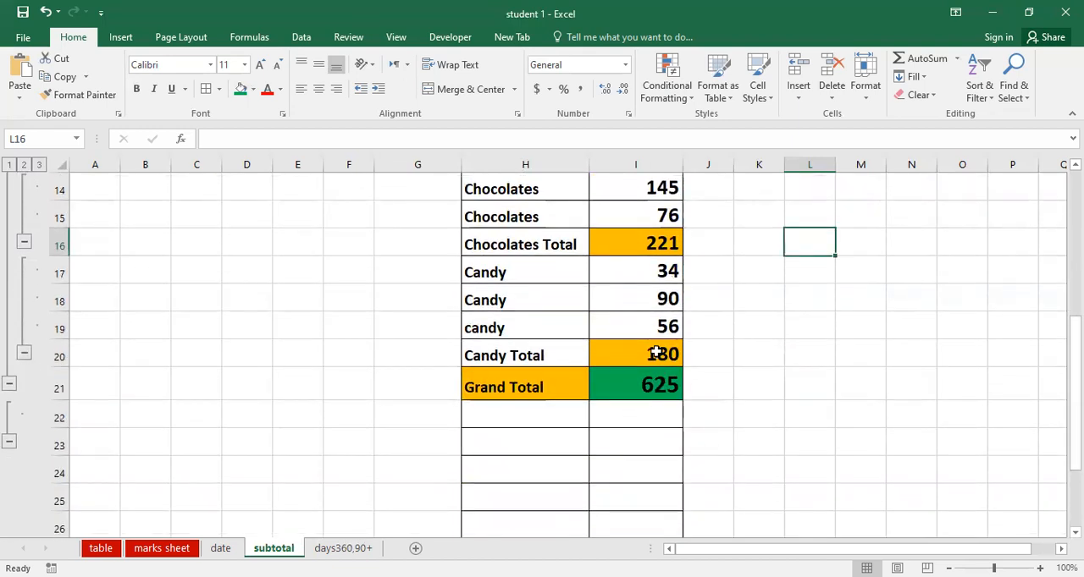
left_click(915, 391)
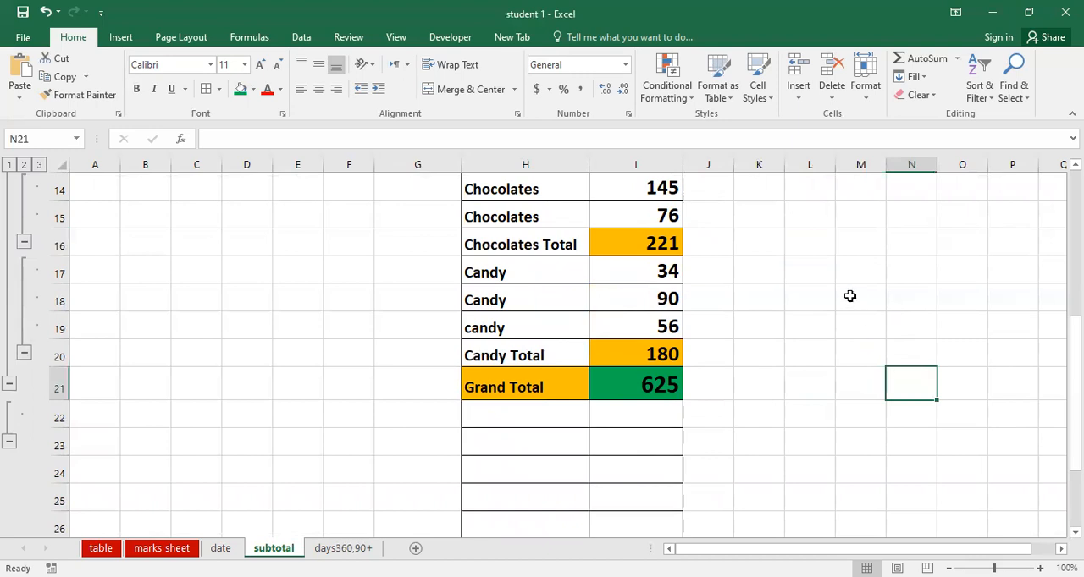
scroll(850, 296, "up", 3)
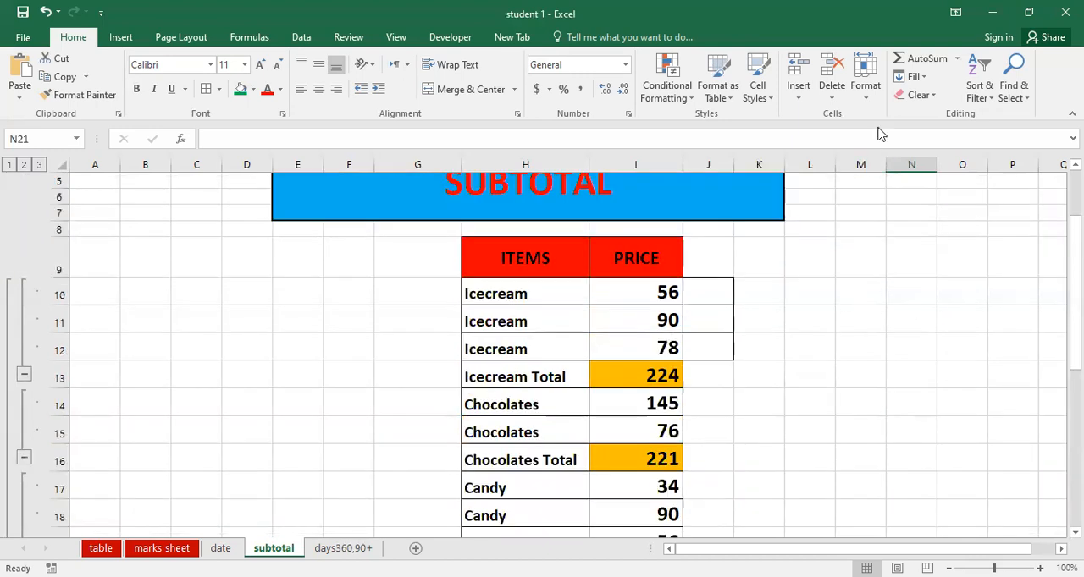